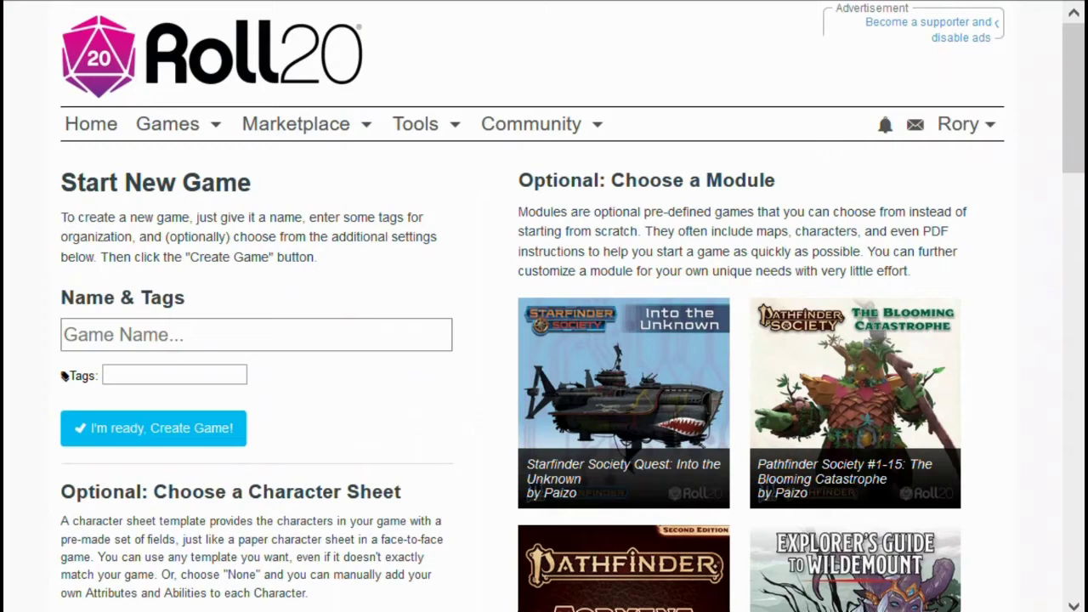
- Paste 'RemoteForensicCSI' as the game name and create the new game
{"action": "left_click", "coordinate": [85, 331]}
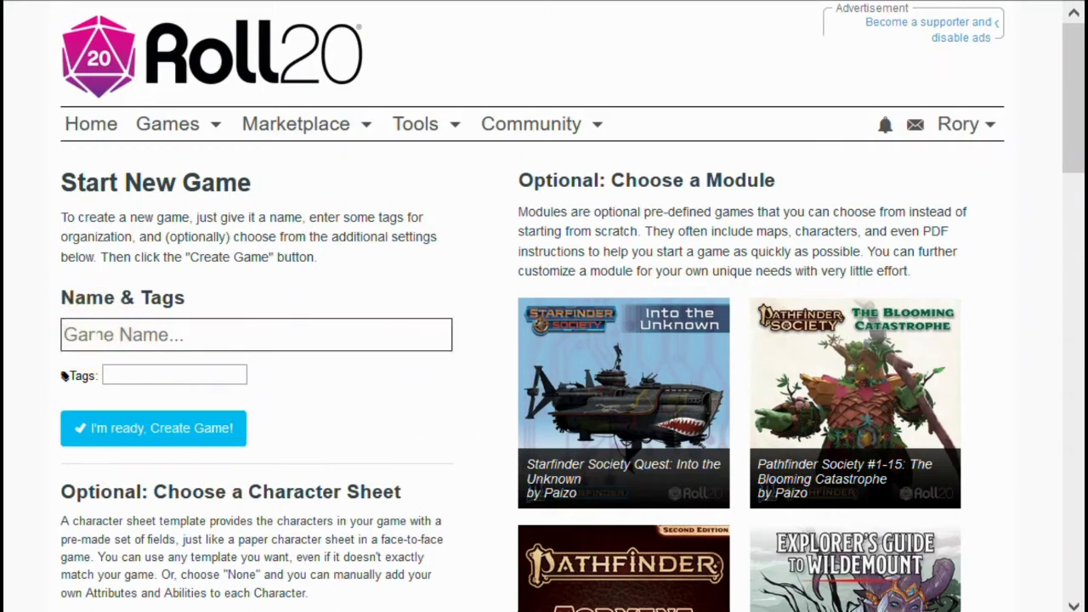
{"action": "type", "text": "RemoteForensicCSI"}
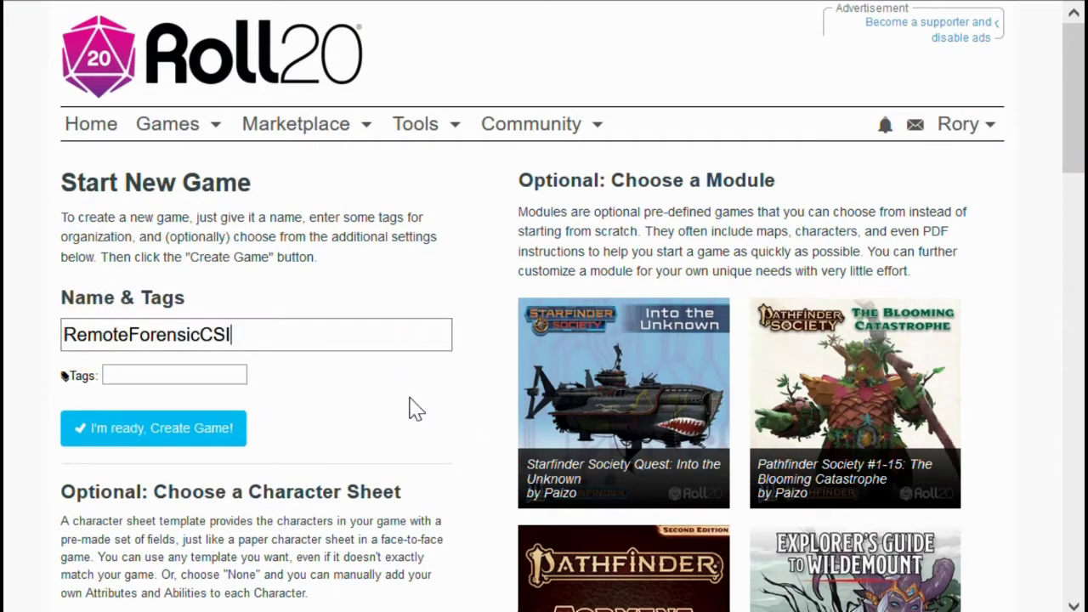
{"action": "left_click", "coordinate": [161, 442]}
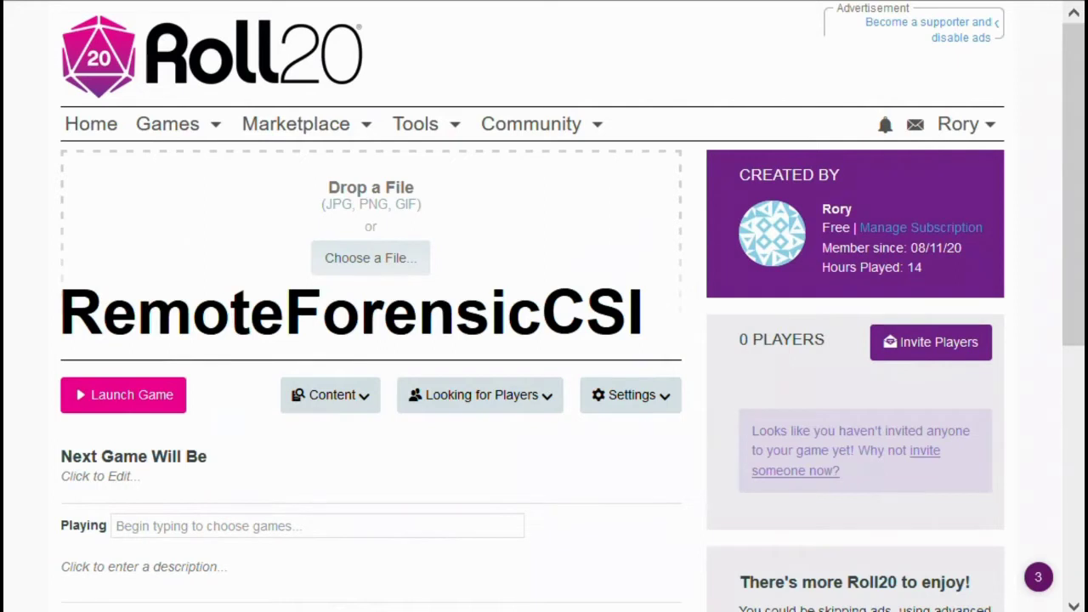
{"action": "left_click", "coordinate": [630, 418]}
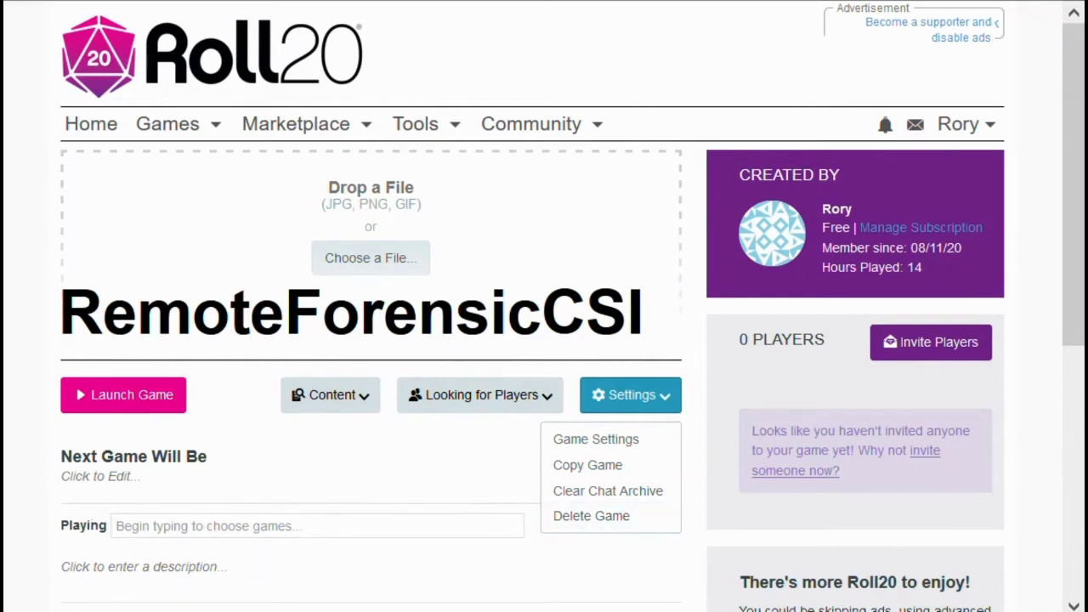
- Open the game settings and expand the default page and token settings
{"action": "left_click", "coordinate": [573, 442]}
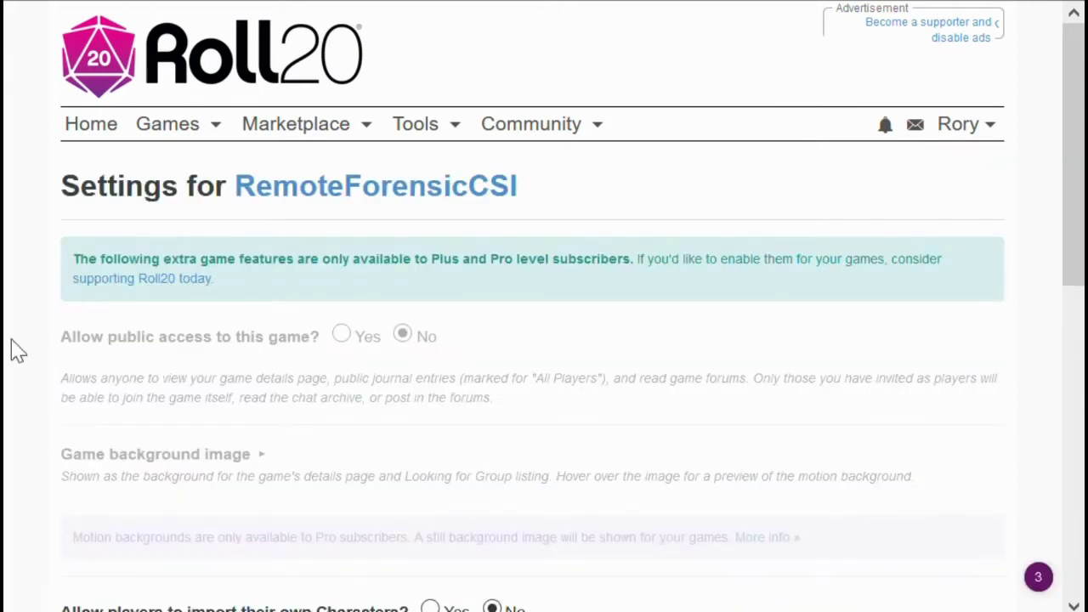
{"action": "scroll", "coordinate": [540, 399], "scroll_direction": "down", "scroll_amount": 3}
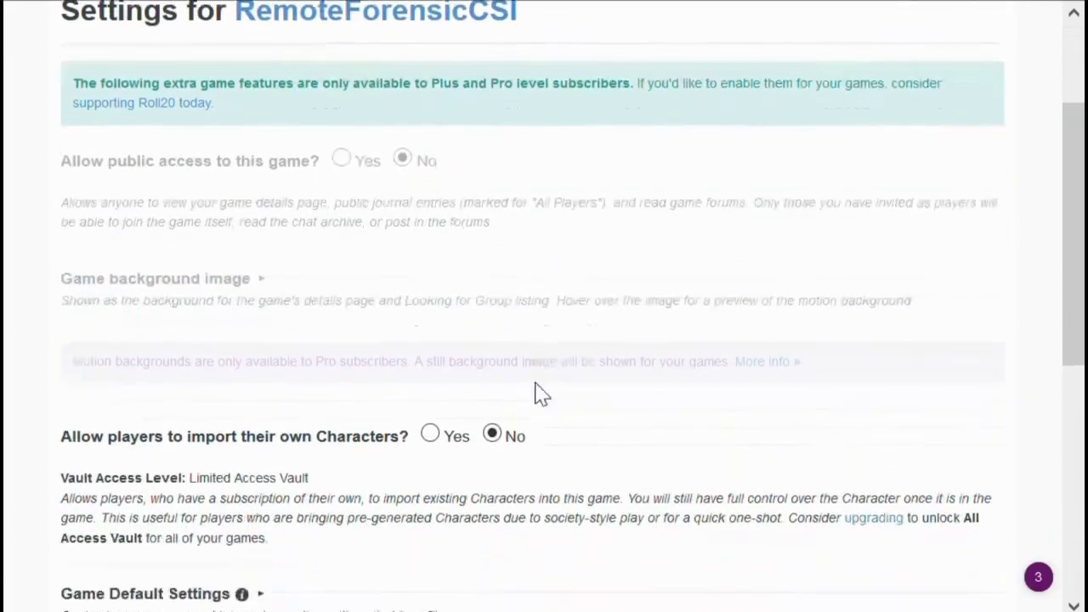
{"action": "scroll", "coordinate": [534, 398], "scroll_direction": "down", "scroll_amount": 5}
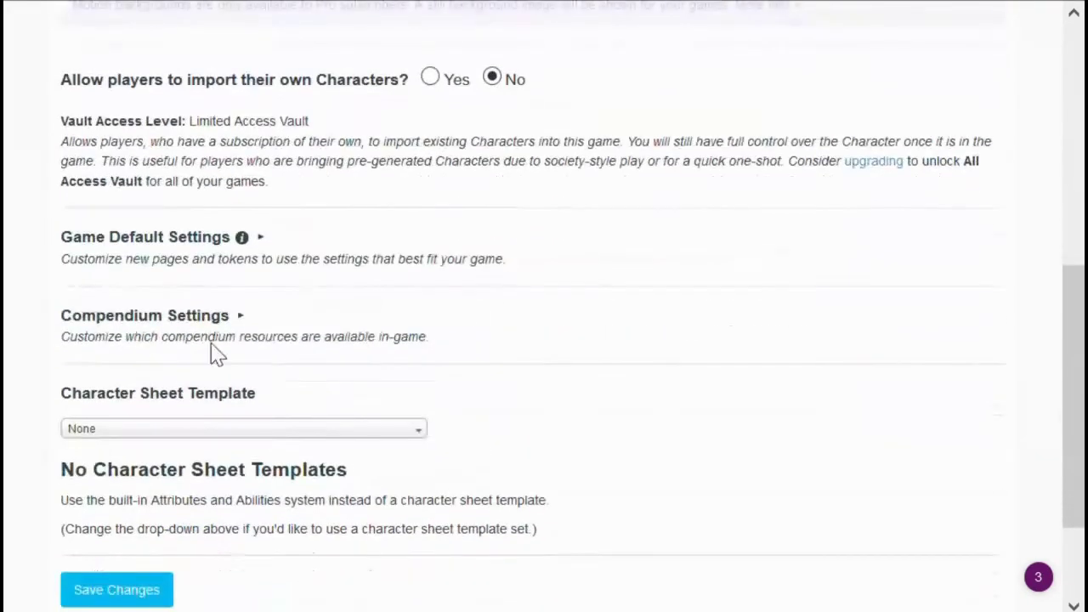
{"action": "left_click", "coordinate": [146, 255]}
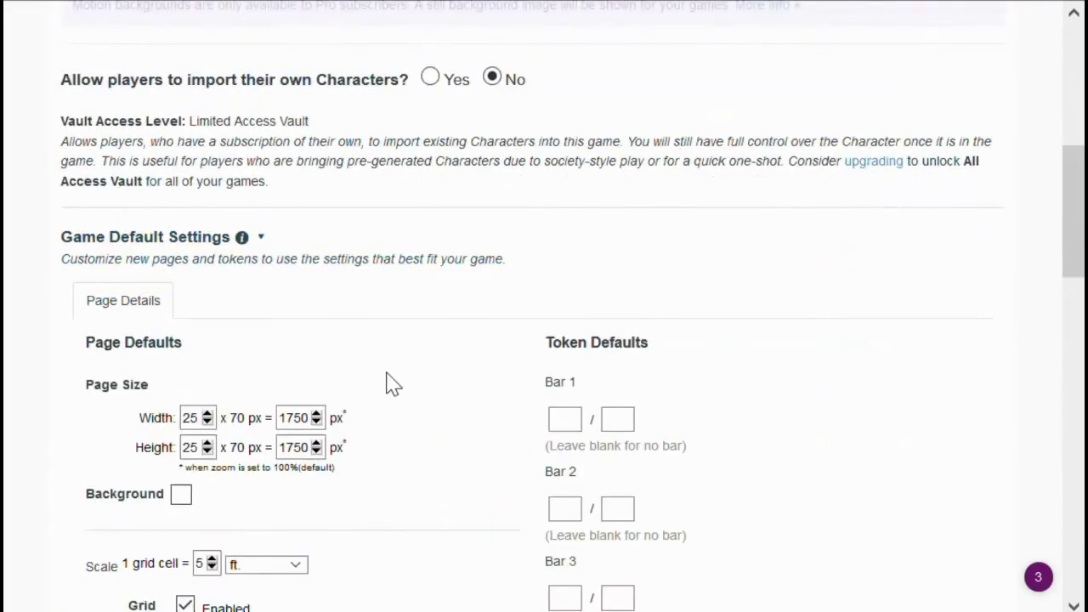
{"action": "scroll", "coordinate": [391, 382], "scroll_direction": "down", "scroll_amount": 3}
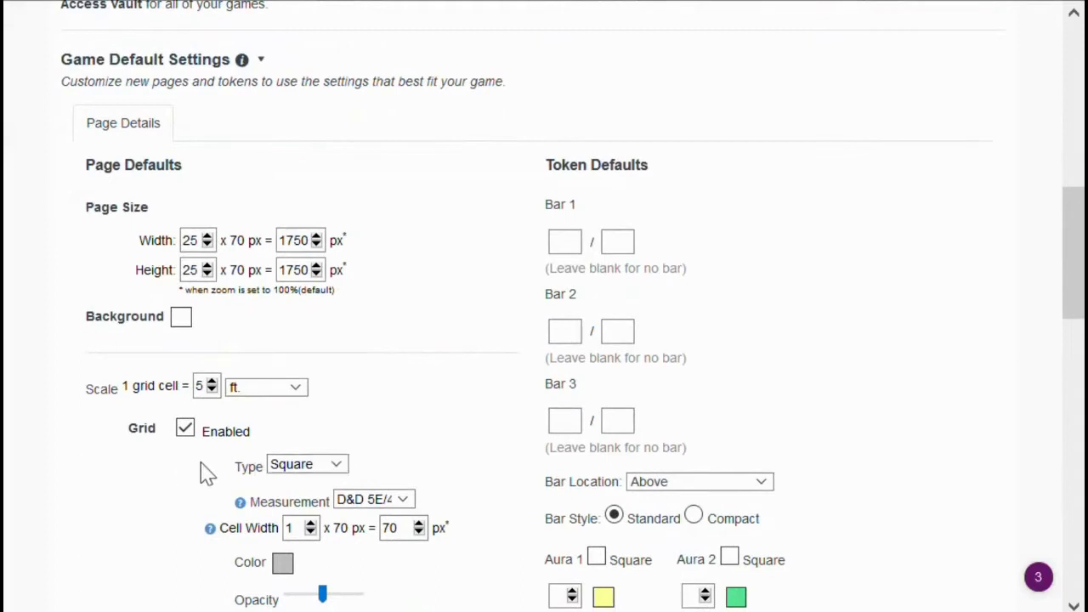
{"action": "left_click", "coordinate": [203, 386]}
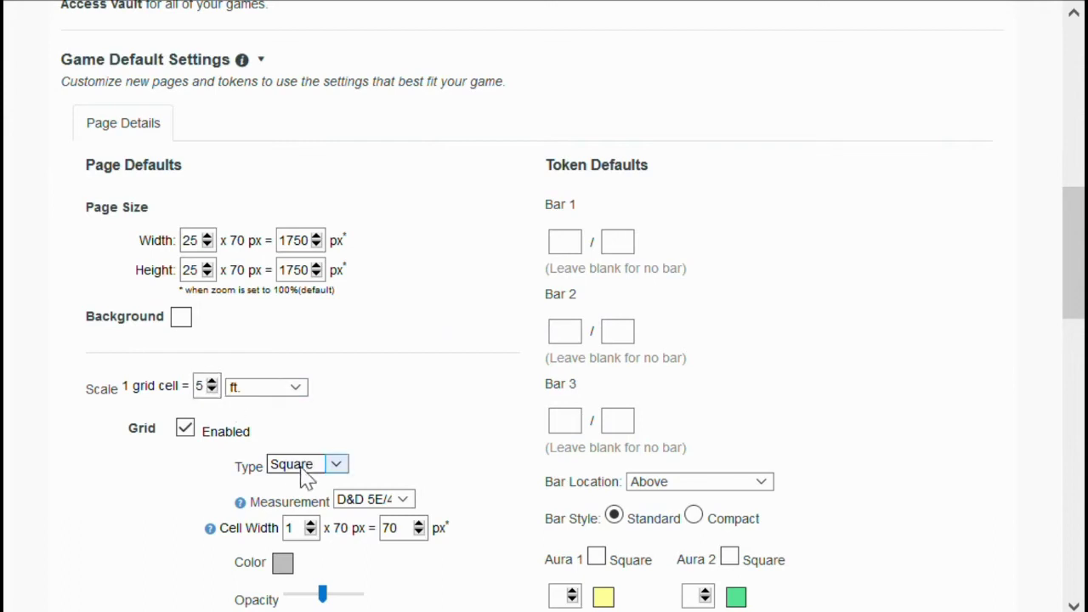
- Set grid measurement to Euclidean and enable Fog of War by default
{"action": "left_click", "coordinate": [380, 503]}
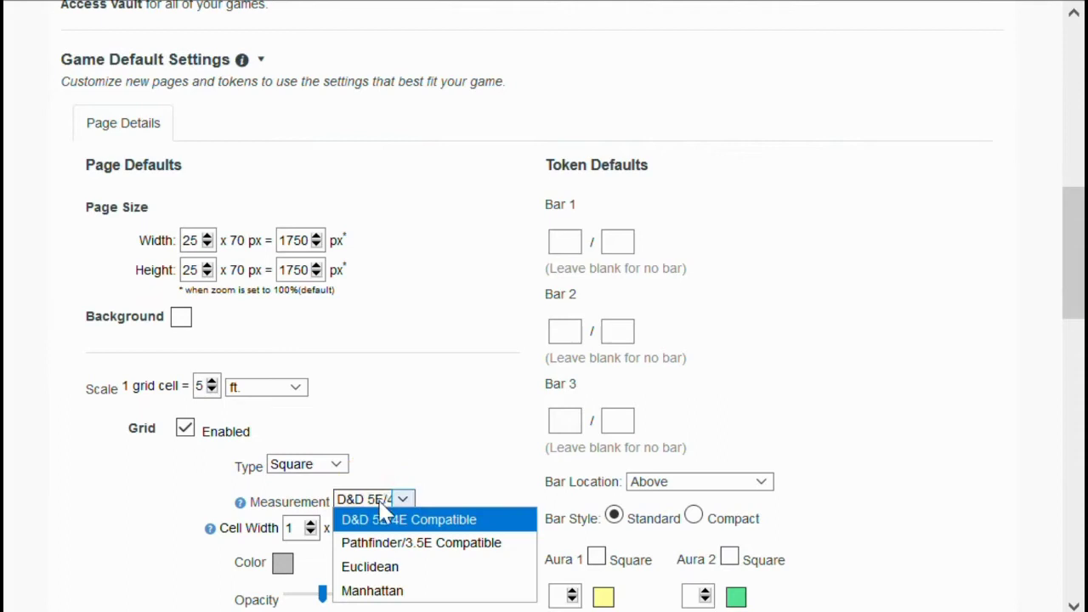
{"action": "left_click", "coordinate": [443, 575]}
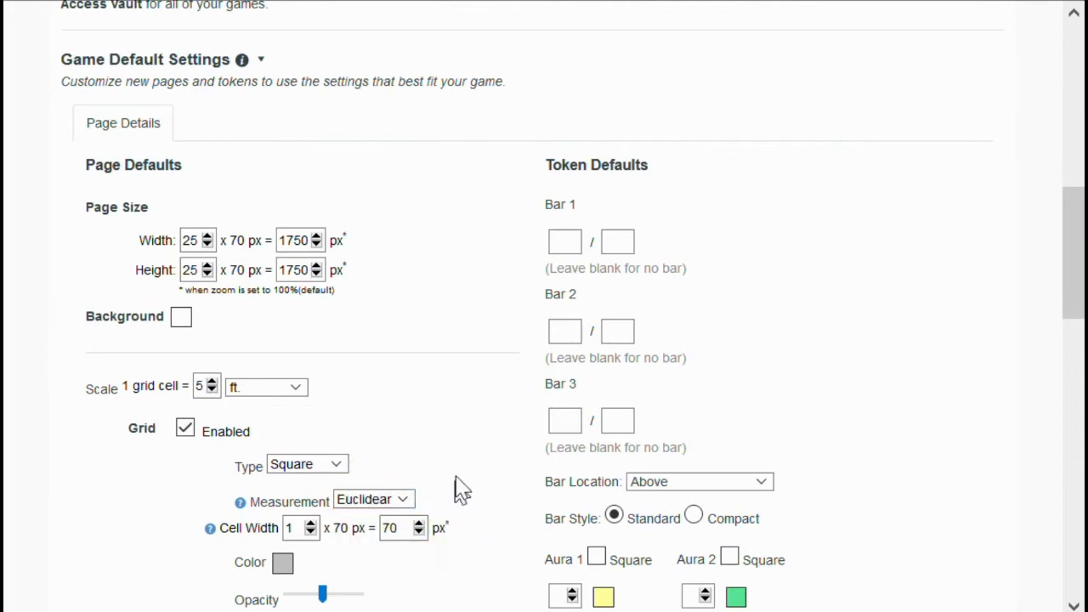
{"action": "scroll", "coordinate": [490, 469], "scroll_direction": "down", "scroll_amount": 2}
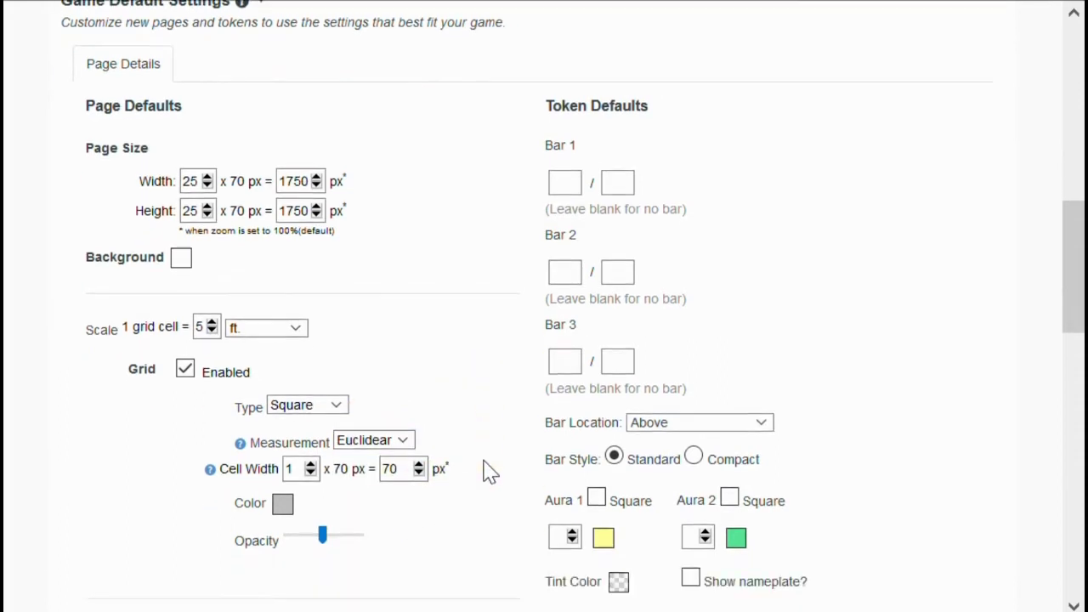
{"action": "scroll", "coordinate": [490, 470], "scroll_direction": "down", "scroll_amount": 1}
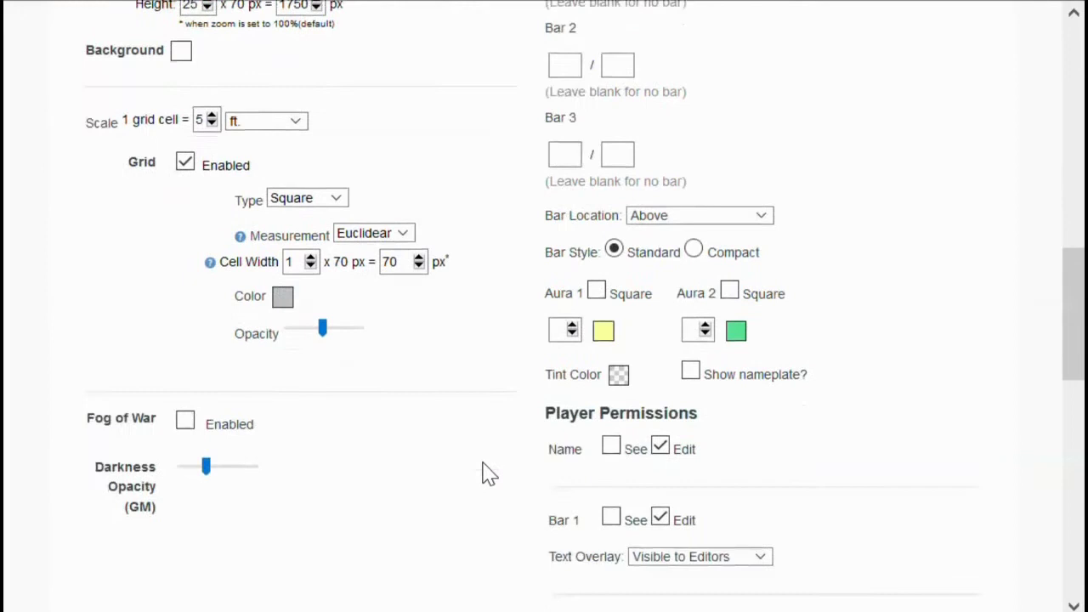
{"action": "left_click", "coordinate": [185, 422]}
{"action": "scroll", "coordinate": [295, 347], "scroll_direction": "down", "scroll_amount": 6}
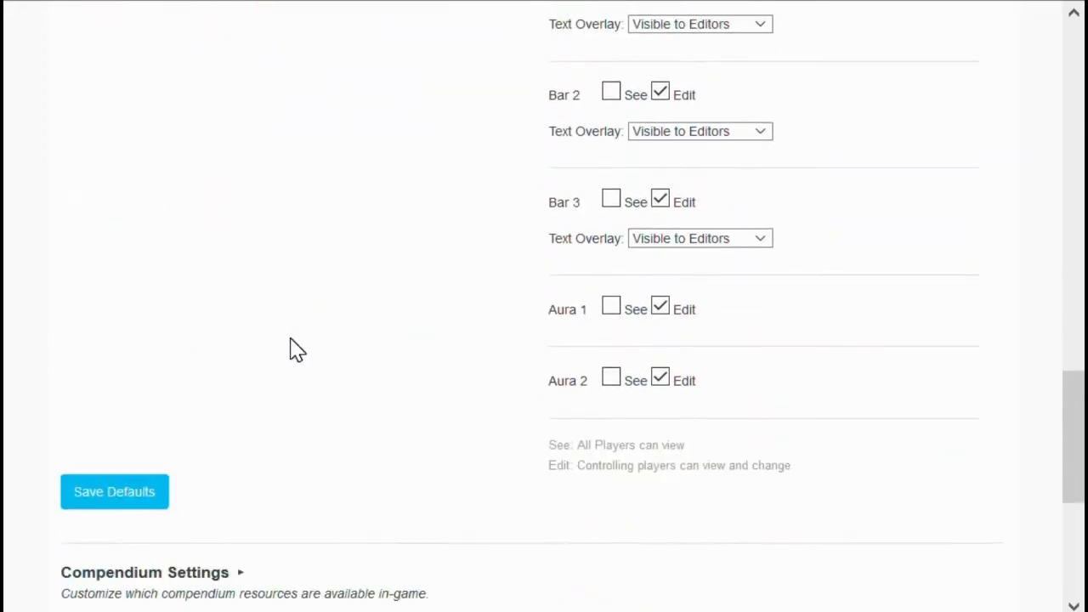
{"action": "scroll", "coordinate": [296, 349], "scroll_direction": "down", "scroll_amount": 3}
- Save the Euclidean grid and Fog of War game defaults, staying on the settings page
{"action": "left_click", "coordinate": [122, 234]}
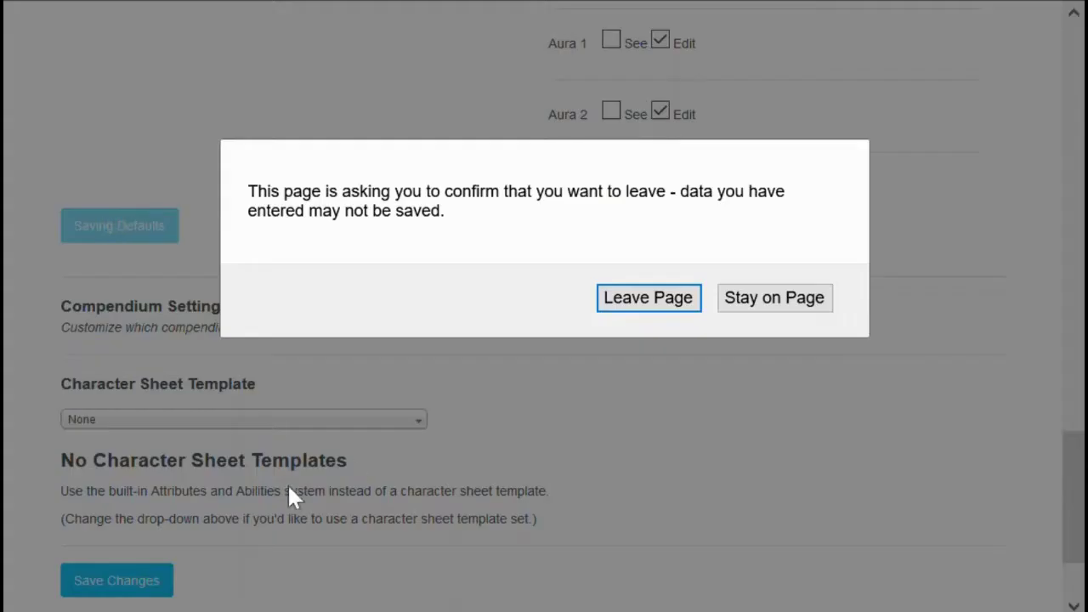
{"action": "left_click", "coordinate": [753, 302]}
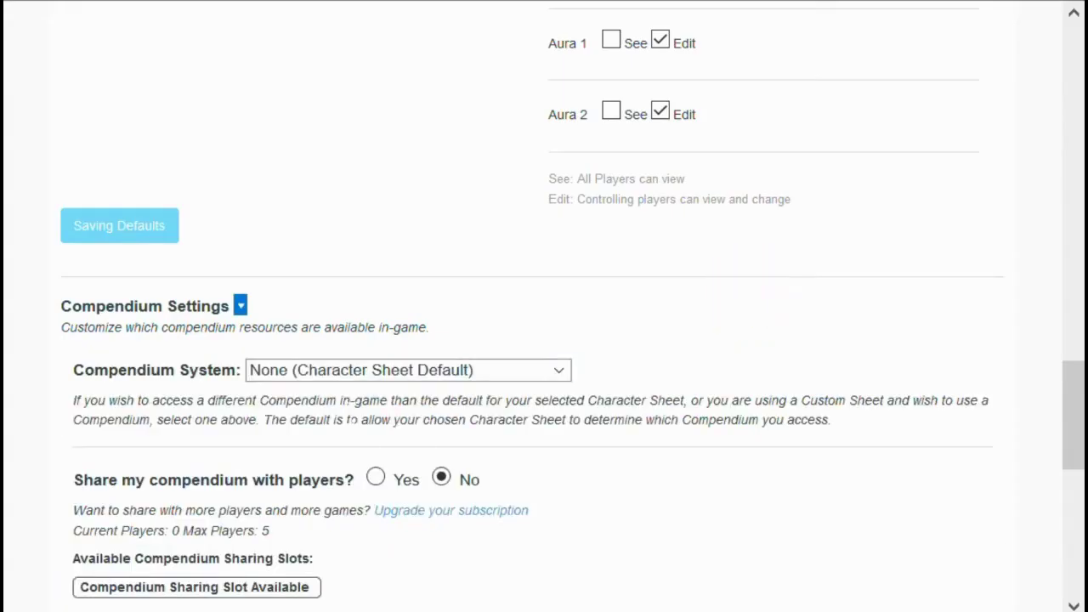
{"action": "scroll", "coordinate": [182, 212], "scroll_direction": "down", "scroll_amount": 2}
{"action": "left_click", "coordinate": [175, 129]}
{"action": "left_click", "coordinate": [141, 459]}
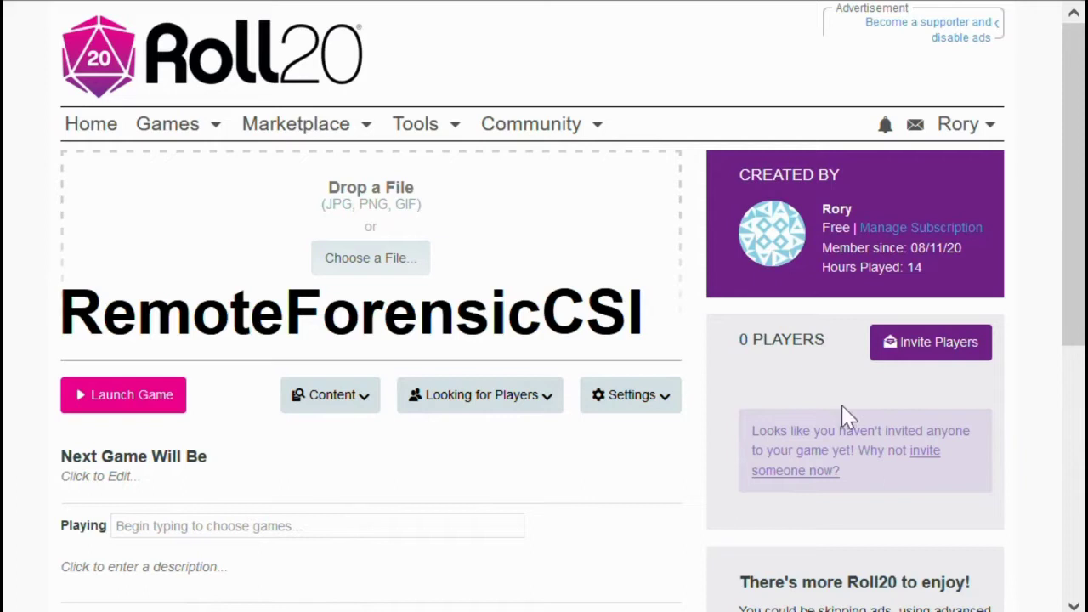
{"action": "left_click", "coordinate": [100, 404]}
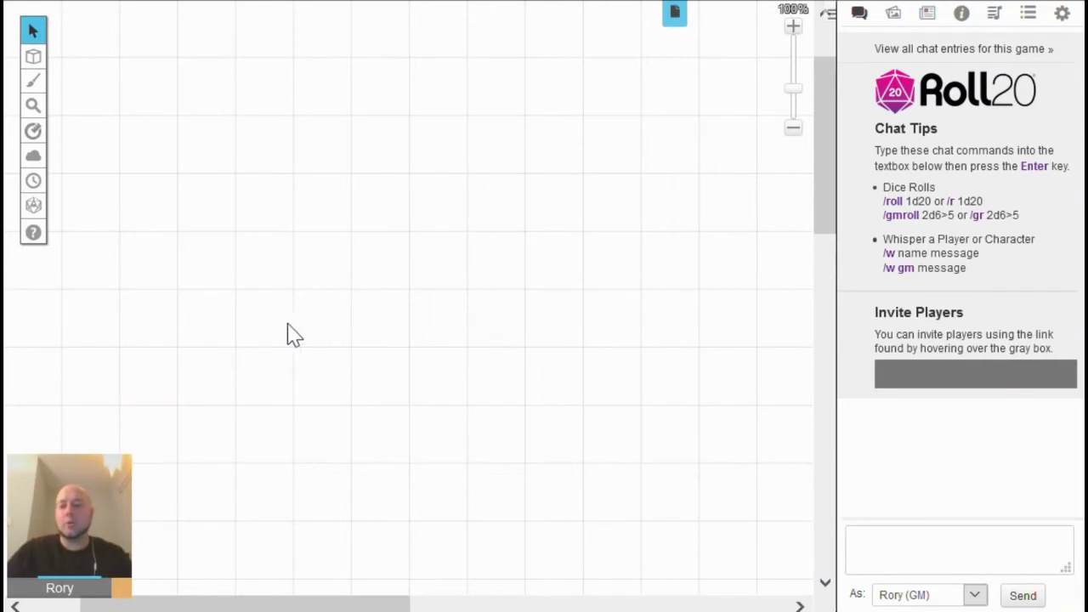
- Turn the webcam video off and back on in the tabletop's video tile
{"action": "mouse_move", "coordinate": [105, 516]}
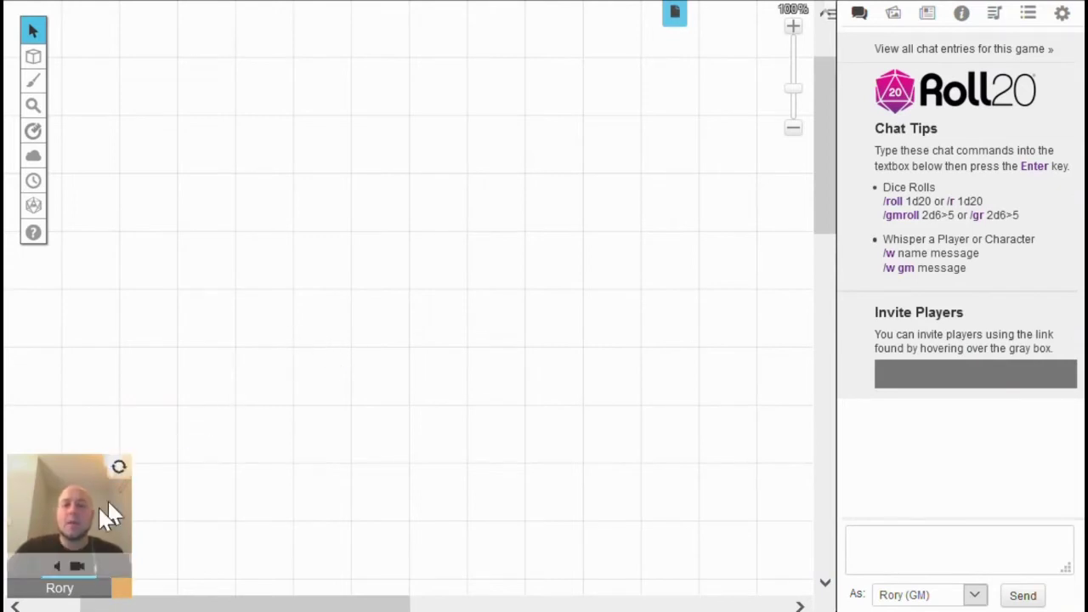
{"action": "left_click", "coordinate": [78, 568]}
{"action": "left_click", "coordinate": [78, 568]}
{"action": "mouse_move", "coordinate": [73, 568]}
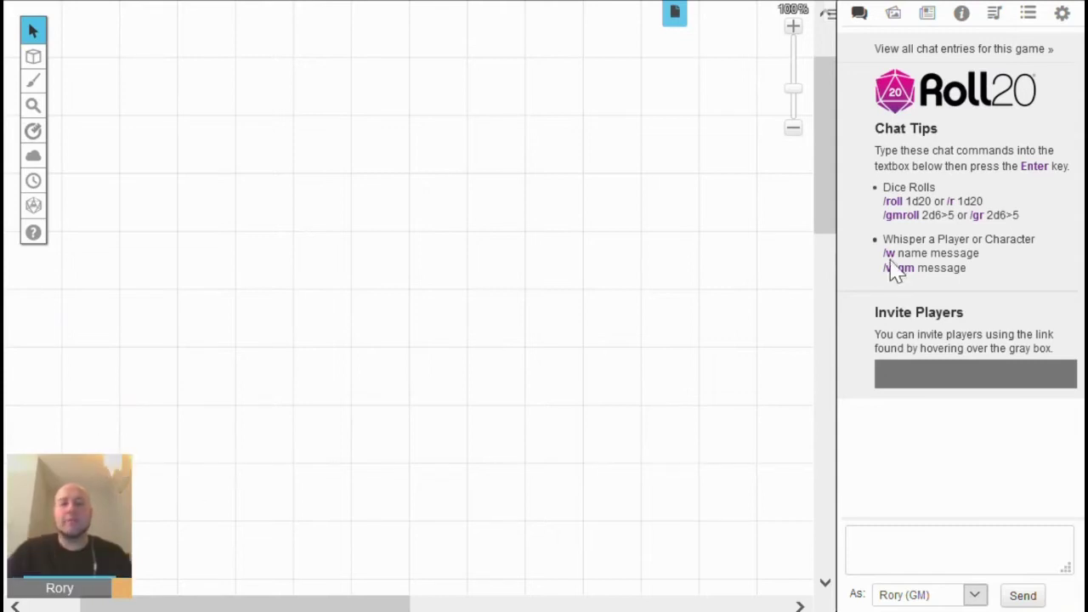
{"action": "left_click", "coordinate": [1063, 17]}
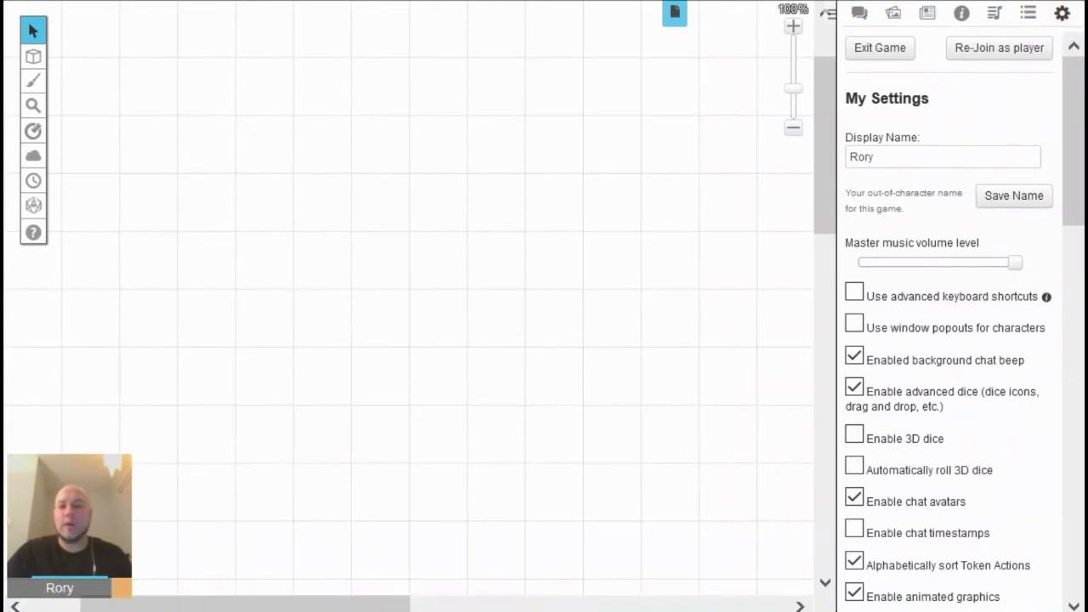
- Set Player video/avatar size to Small, briefly trying Names only before returning to Small
{"action": "scroll", "coordinate": [947, 401], "scroll_direction": "down", "scroll_amount": 1}
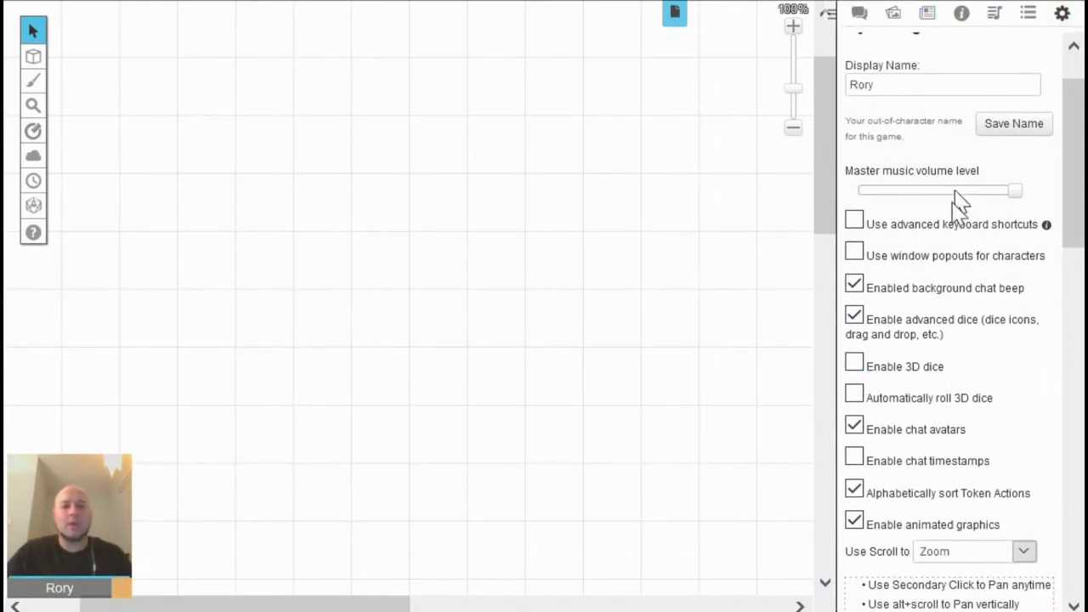
{"action": "scroll", "coordinate": [991, 315], "scroll_direction": "down", "scroll_amount": 5}
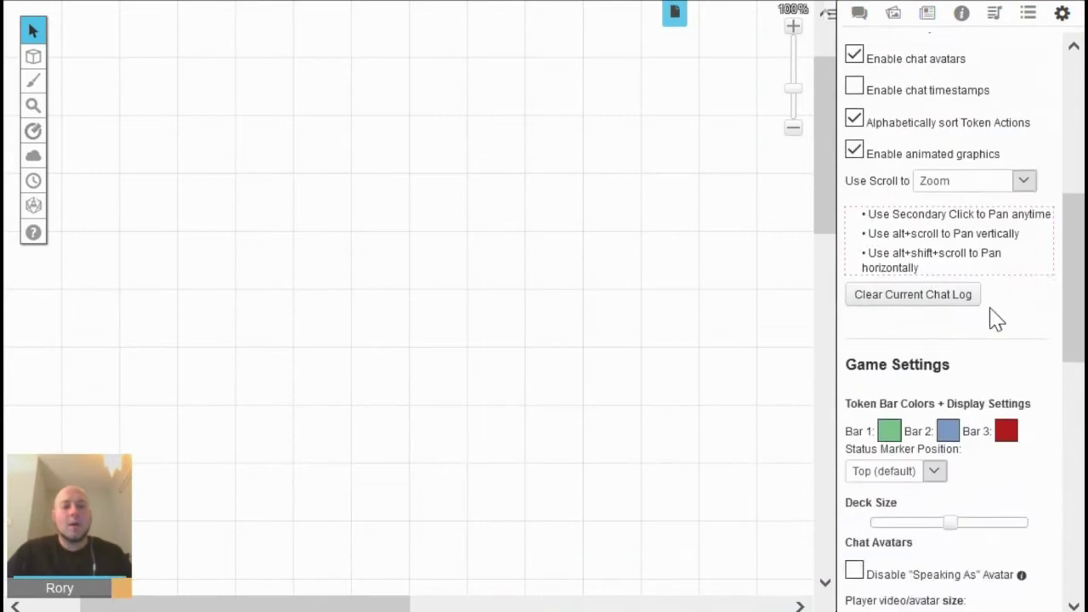
{"action": "scroll", "coordinate": [994, 317], "scroll_direction": "down", "scroll_amount": 4}
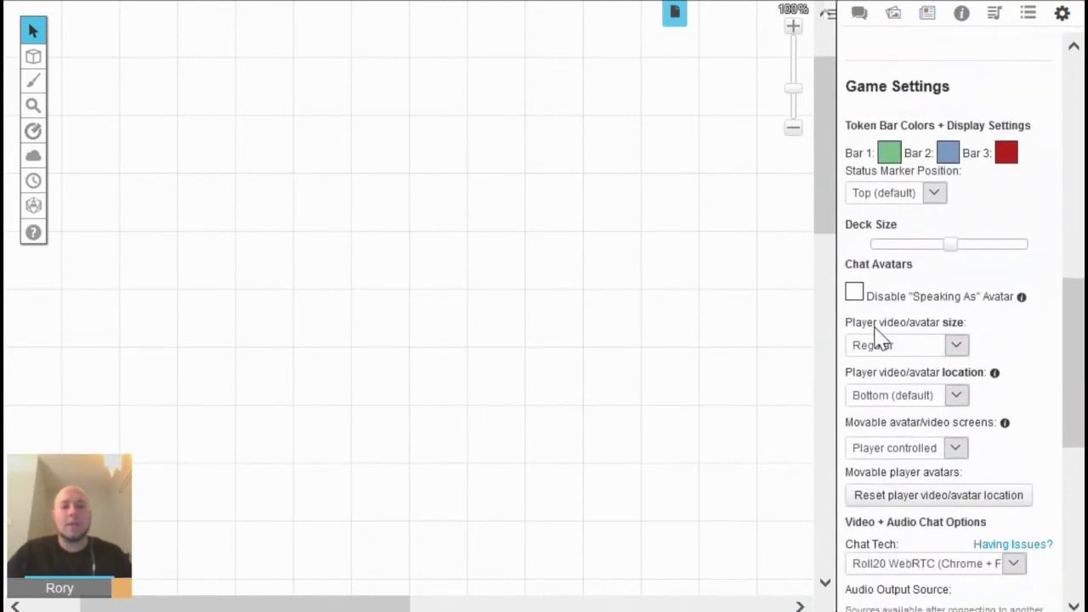
{"action": "left_click", "coordinate": [903, 346]}
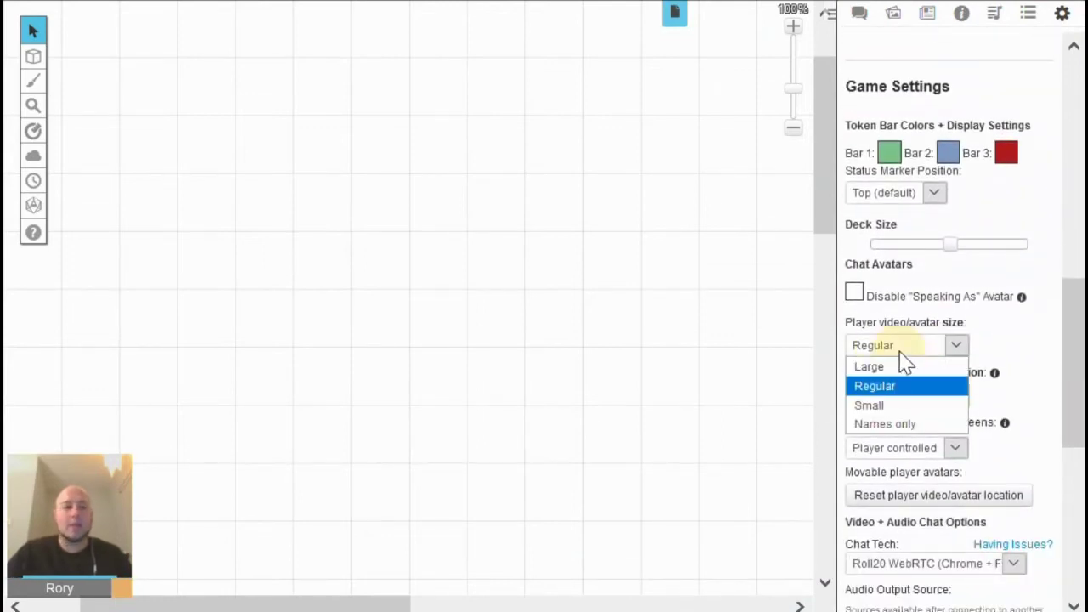
{"action": "left_click", "coordinate": [893, 405]}
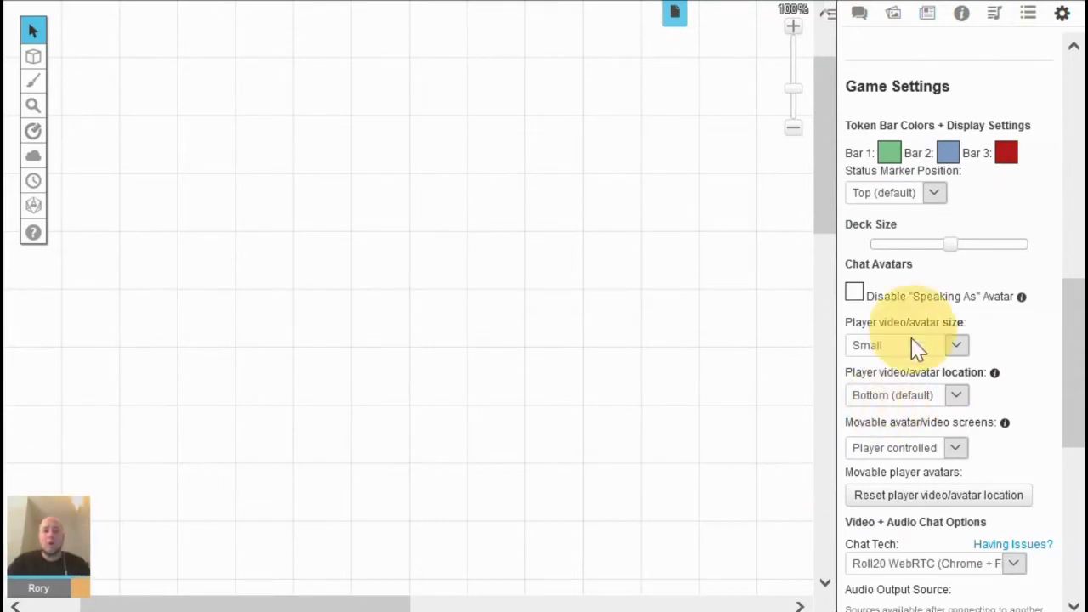
{"action": "left_click", "coordinate": [918, 345]}
{"action": "left_click", "coordinate": [898, 426]}
{"action": "left_click", "coordinate": [901, 345]}
{"action": "left_click", "coordinate": [891, 406]}
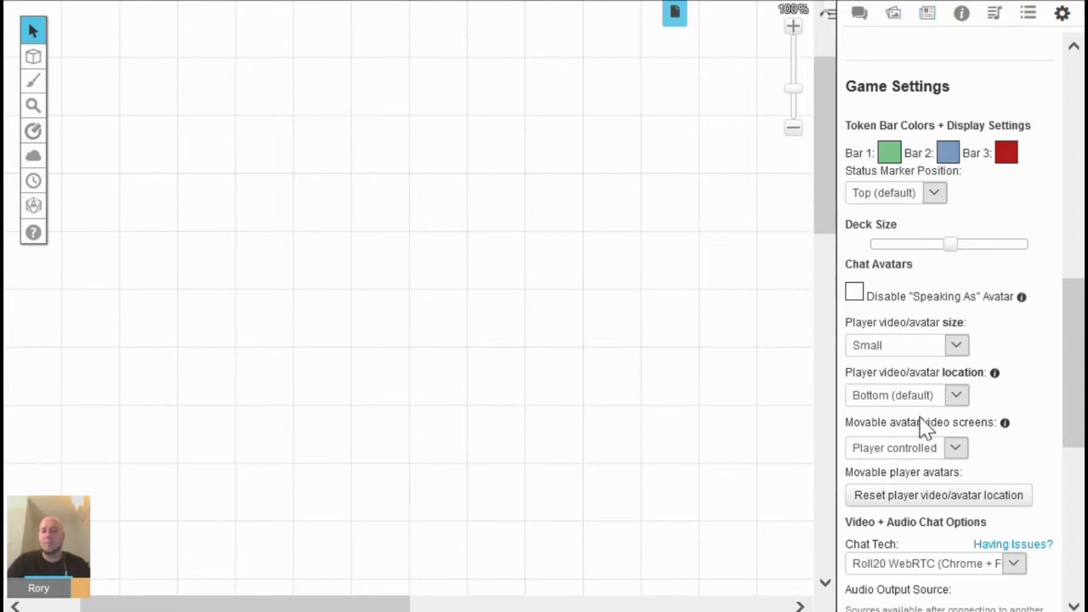
{"action": "scroll", "coordinate": [925, 427], "scroll_direction": "down", "scroll_amount": 5}
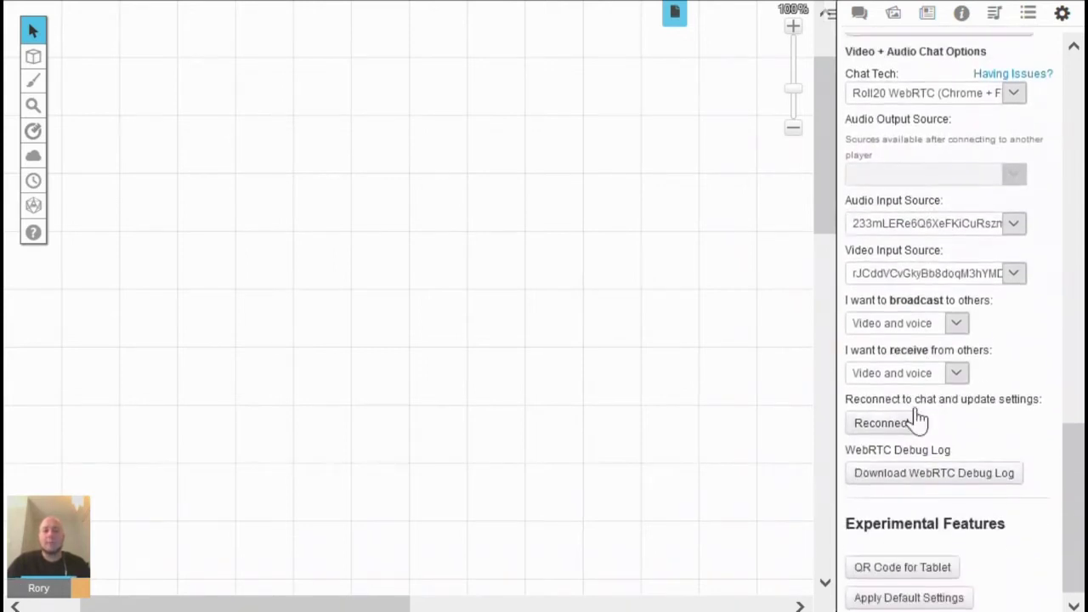
{"action": "scroll", "coordinate": [976, 430], "scroll_direction": "up", "scroll_amount": 10}
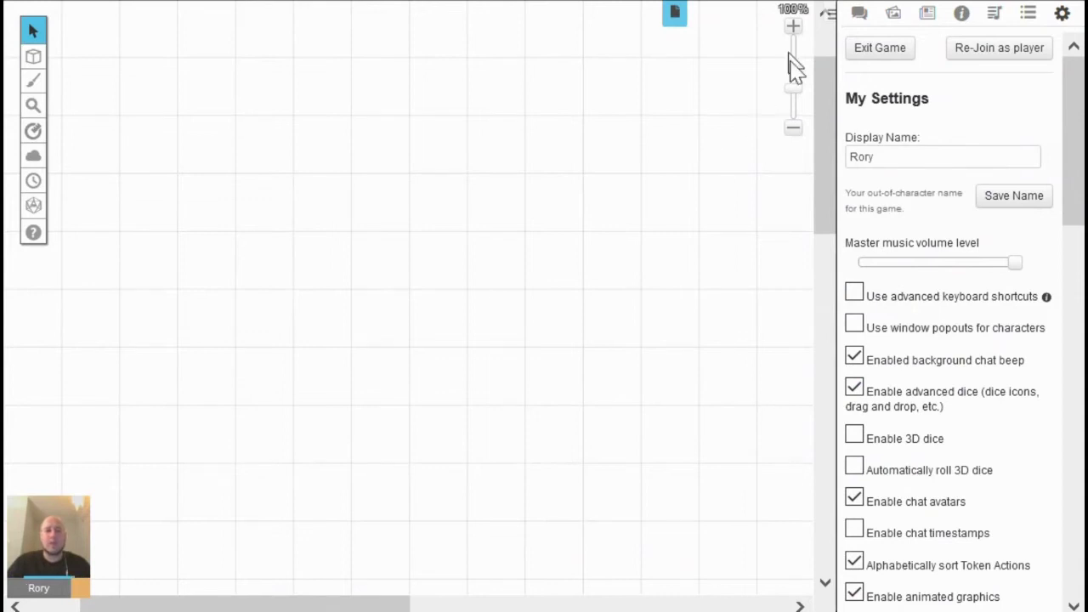
- Step the tabletop zoom down three times, from 100% through 90% to 70%
{"action": "left_click", "coordinate": [795, 136]}
{"action": "left_click", "coordinate": [795, 132]}
{"action": "left_click", "coordinate": [795, 132]}
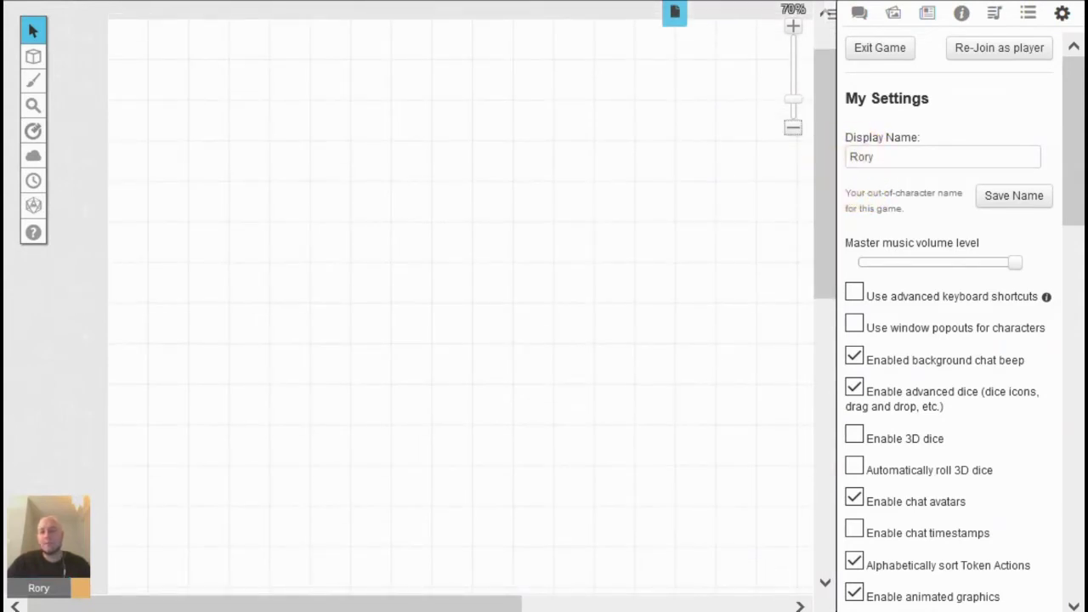
{"action": "mouse_move", "coordinate": [34, 38]}
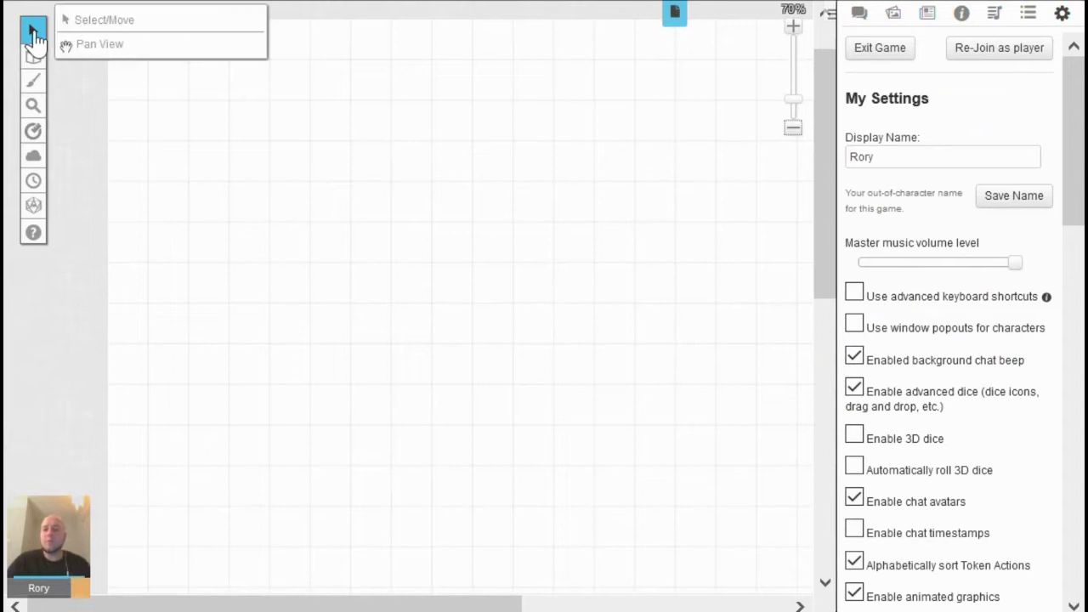